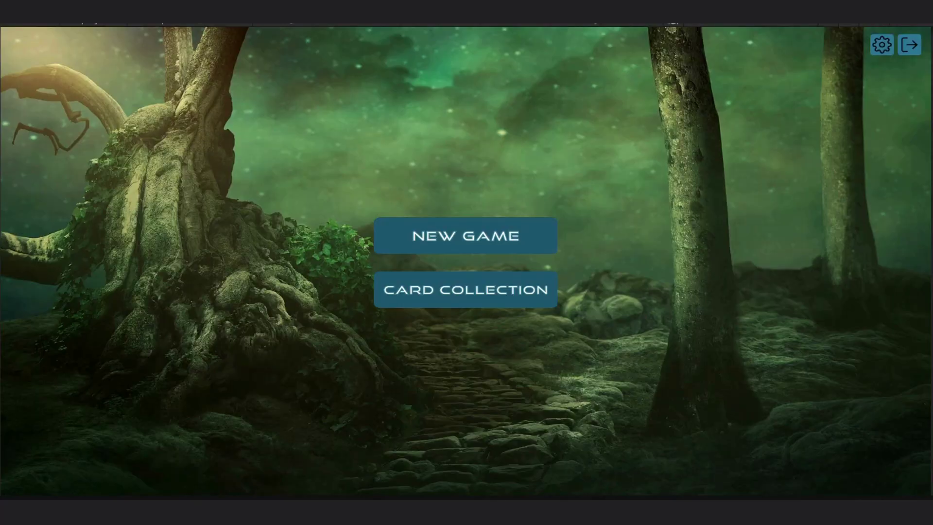
Step: Open the card collection and filter the cards by the Unit type and the Allien branch
left_click(465, 290)
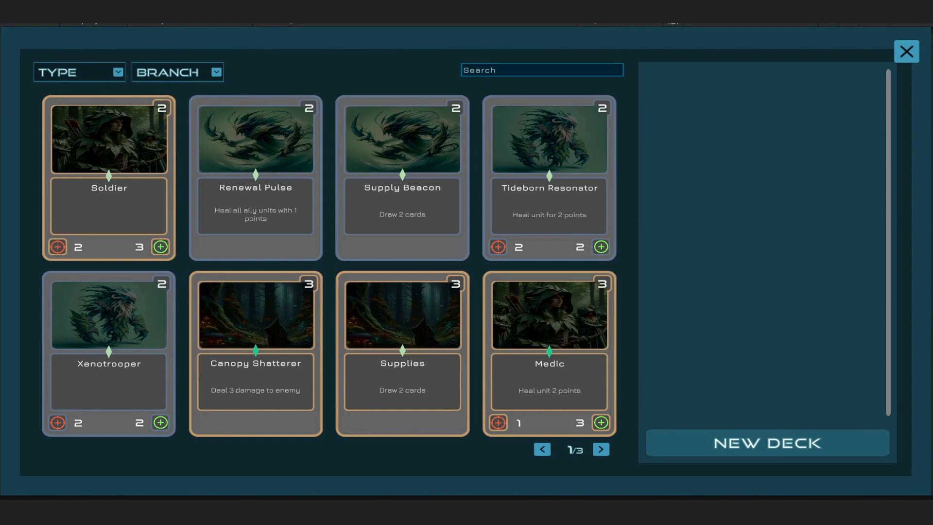
left_click(79, 72)
left_click(55, 112)
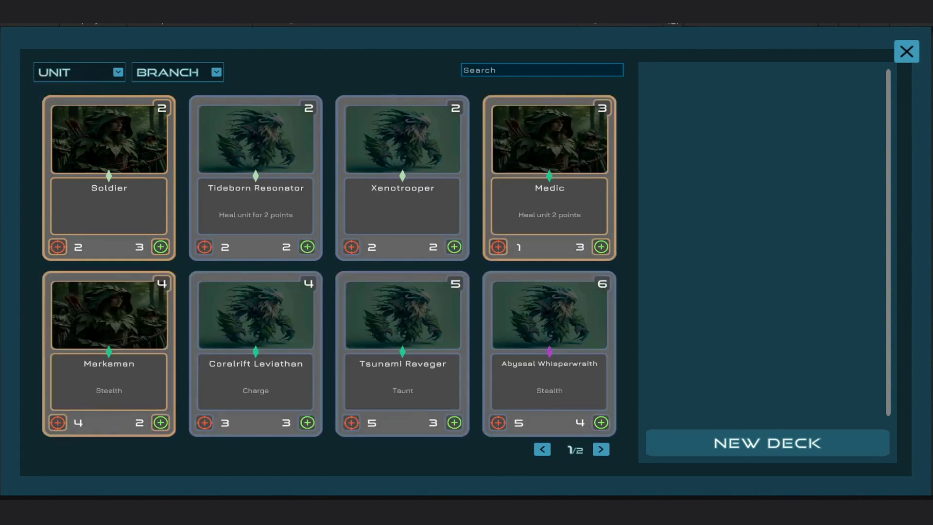
left_click(177, 72)
left_click(158, 131)
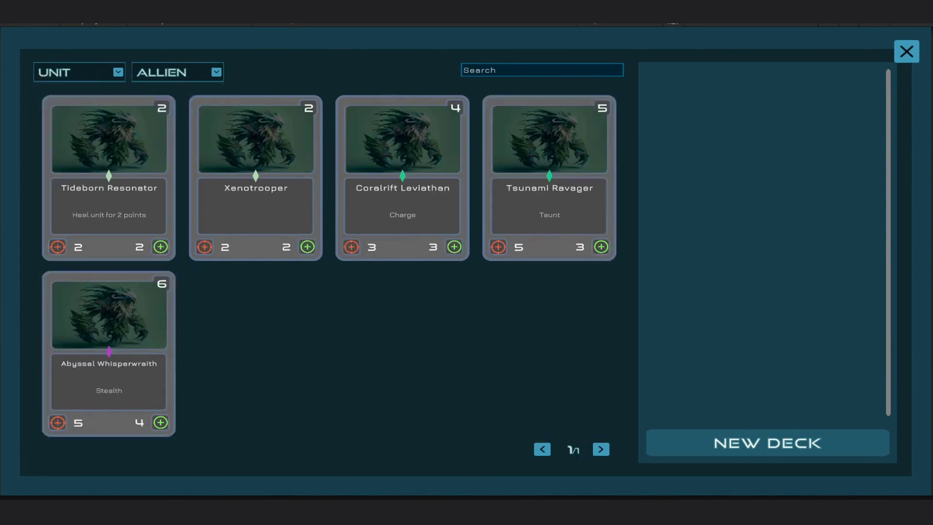
Step: Start a new deck with Elysia Whisperleaf as its hero and name it Forest Fury
left_click(767, 442)
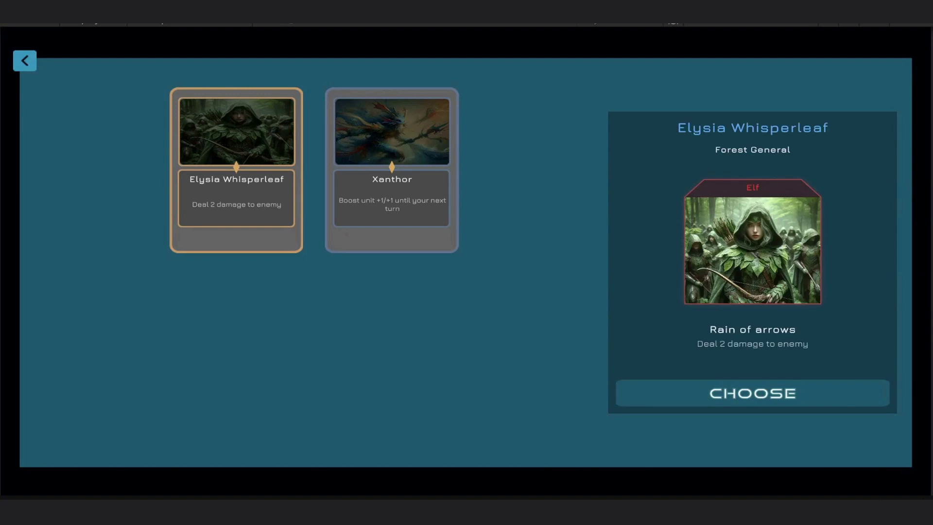
left_click(752, 393)
left_click(768, 81)
type("Forest Fury")
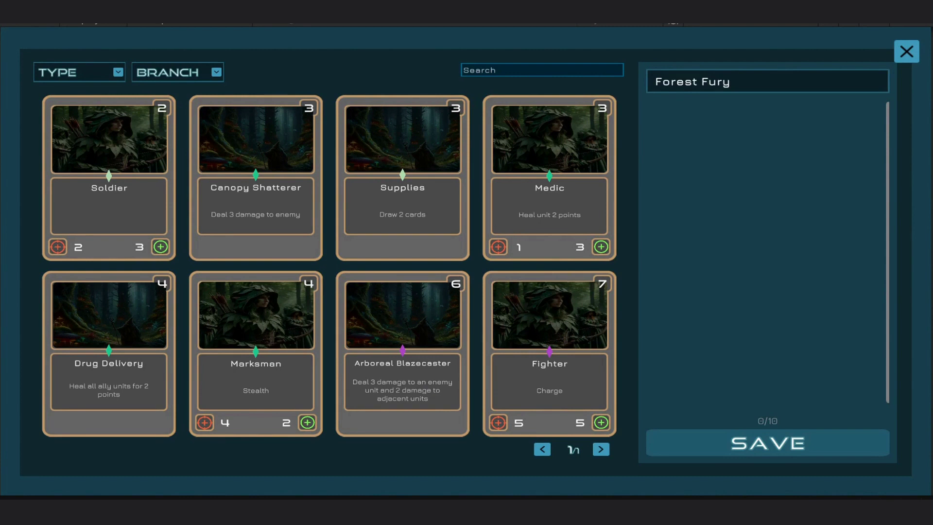
Step: Filter the cards by the Human branch and add one Canopy Shatterer, Supplies and Medic to the deck
left_click(177, 72)
left_click(162, 110)
left_click_drag(256, 178, 765, 192)
left_click_drag(402, 178, 758, 184)
left_click_drag(549, 178, 696, 165)
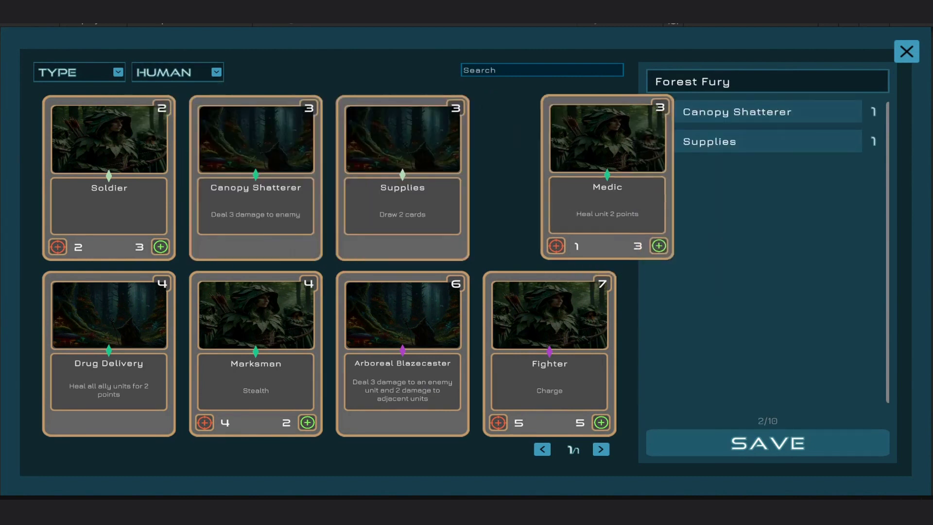
Step: Add two Fighters and one Soldier, Drug Delivery, Marksman and Arboreal Blazecaster to the Forest Fury deck, and save it
left_click(550, 363)
left_click(109, 188)
left_click(109, 363)
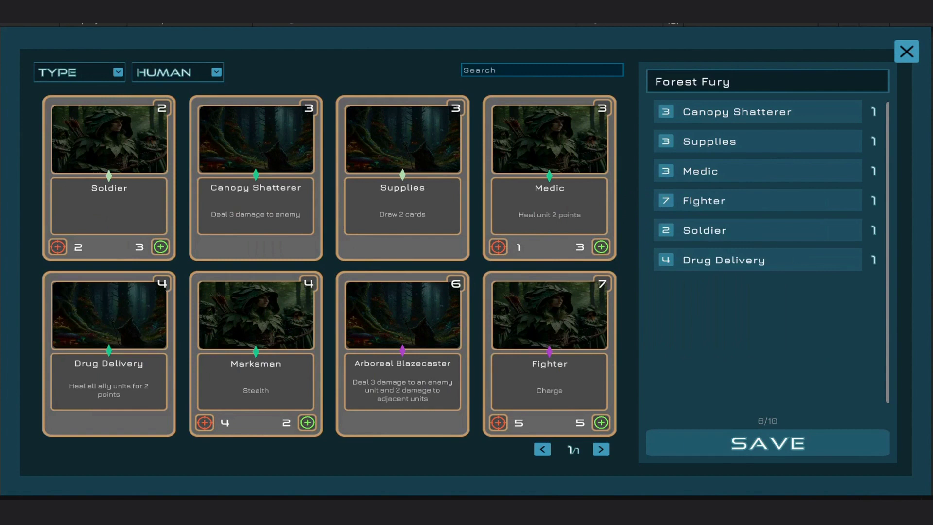
left_click(281, 371)
left_click(402, 363)
left_click(549, 363)
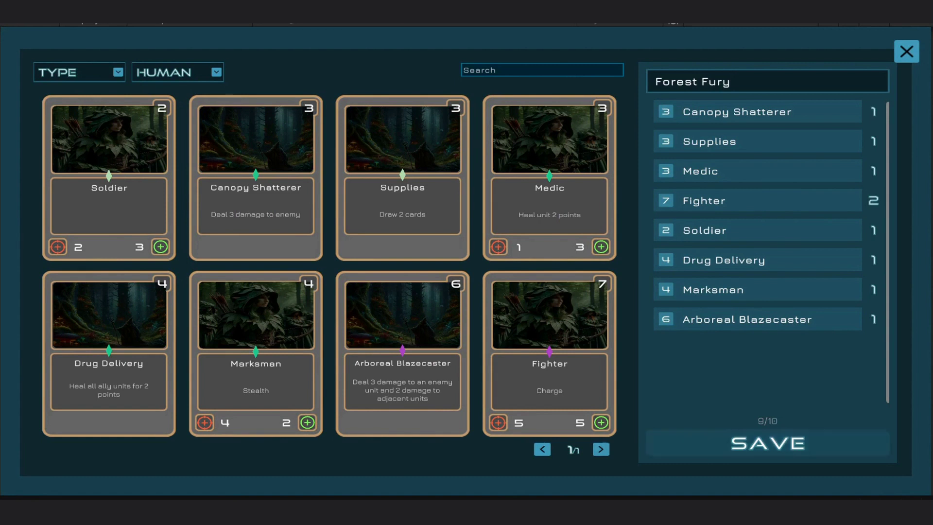
left_click(767, 443)
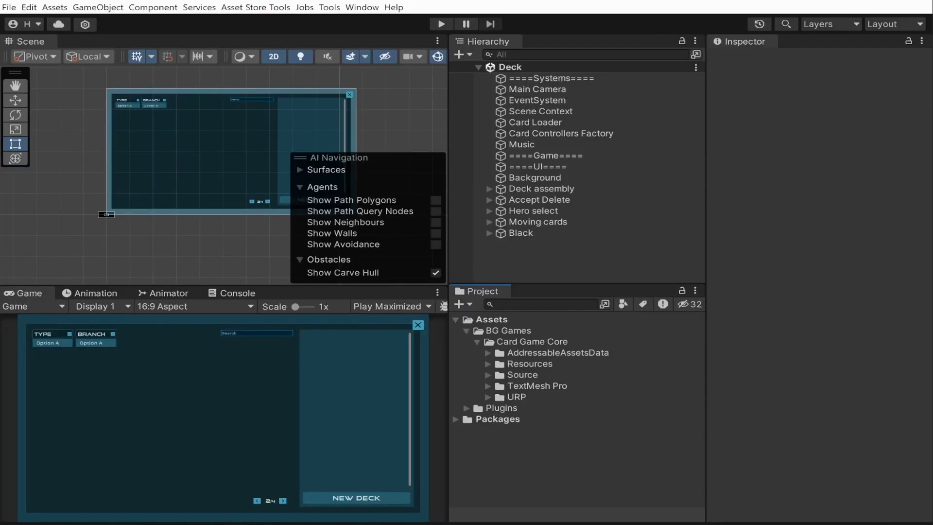
Step: In the Unity project, create a folder named Oak Guardian inside Source/Content/Cards/Units/Forest General
left_click(487, 375)
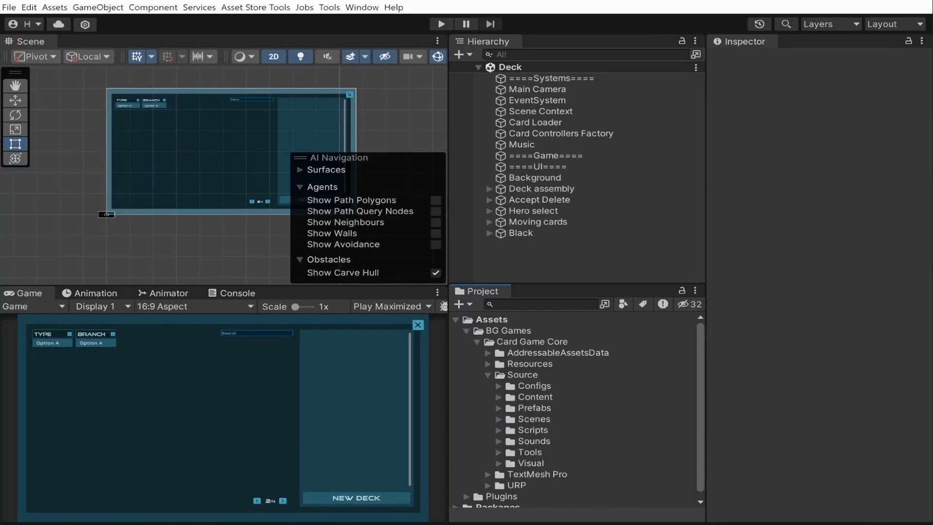
left_click(499, 396)
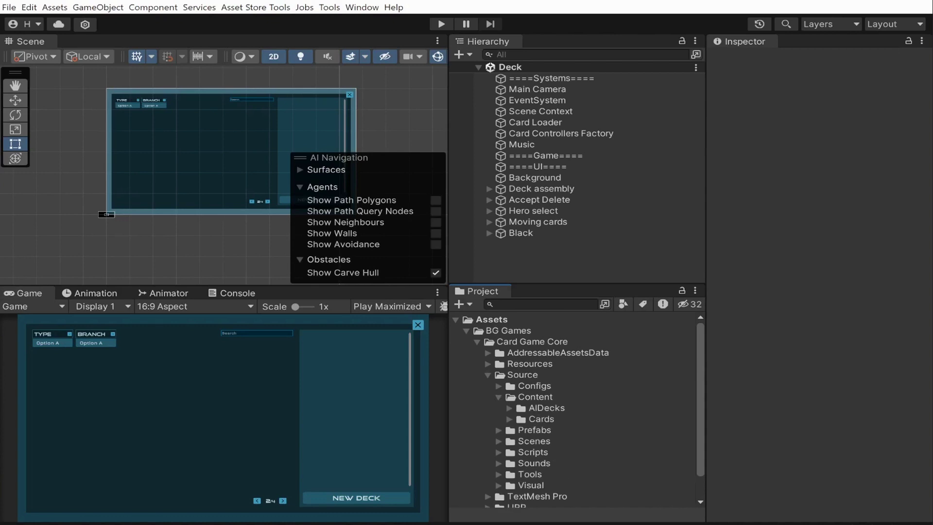
left_click(509, 419)
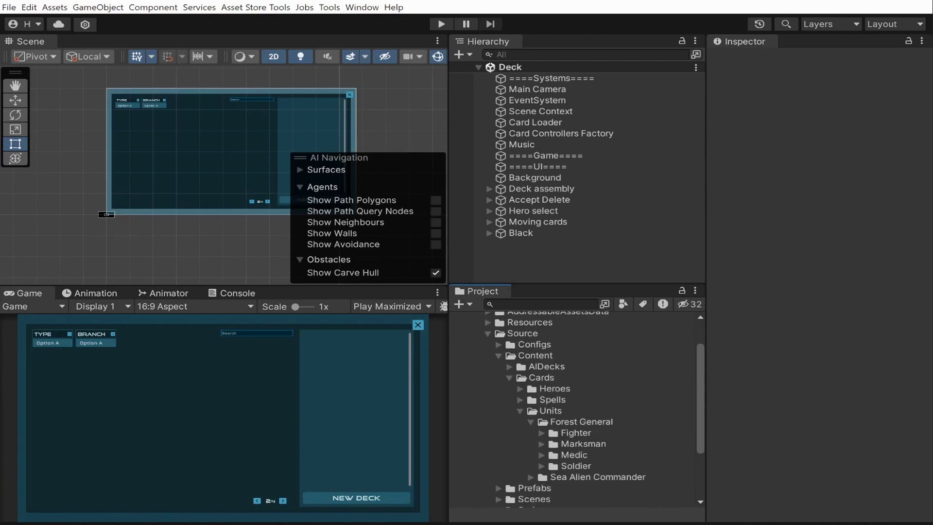
right_click(581, 421)
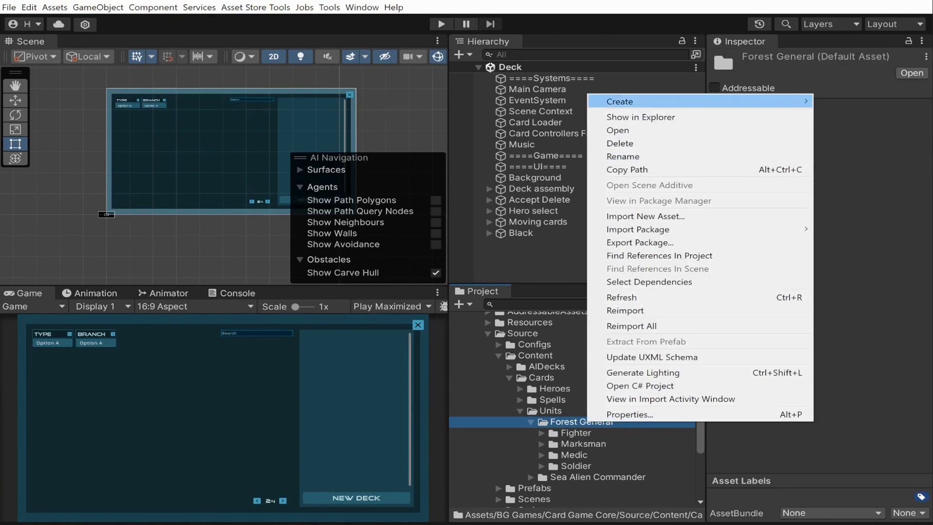
mouse_move(619, 101)
left_click(446, 58)
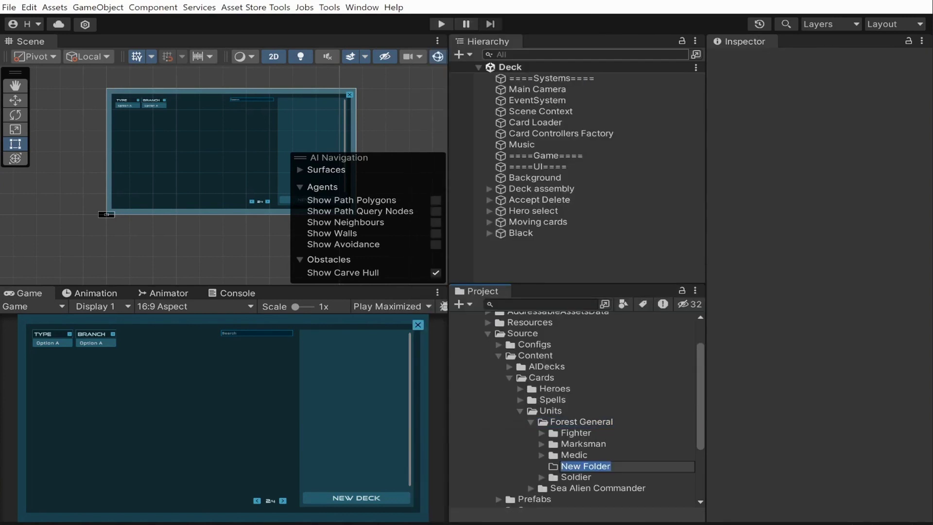
type("Oak Guardian")
key("Return")
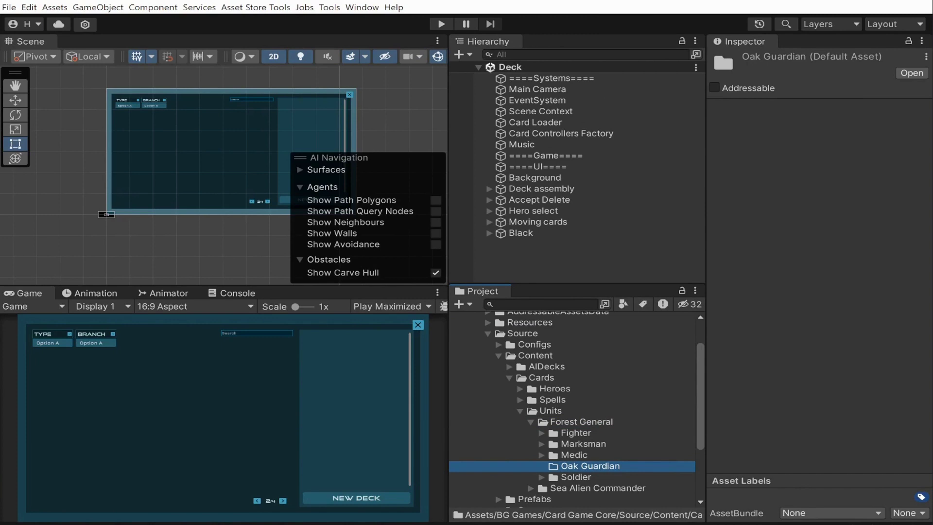
Step: Create a Taunt unit logic asset in the Oak Guardian folder and name it OakGuardian_Logic
scroll(574, 408, "down", 2)
scroll(573, 408, "down", 2)
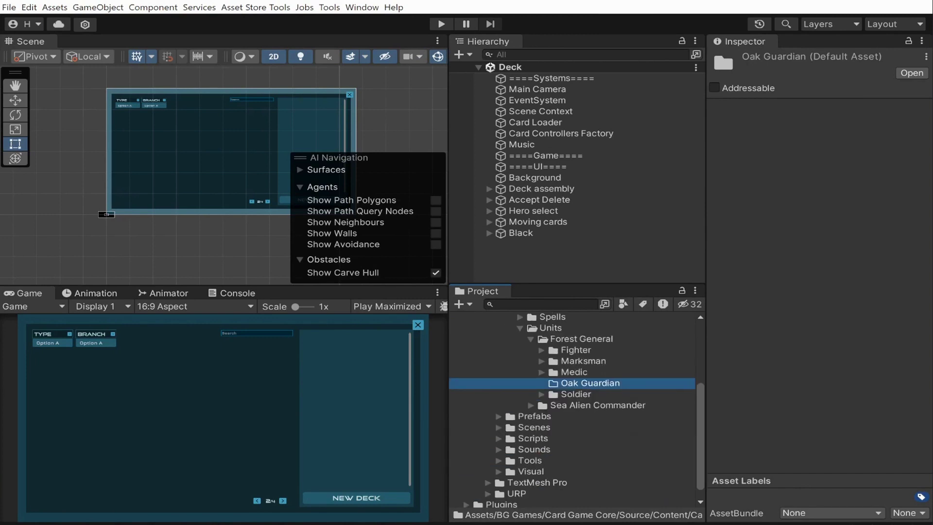
right_click(569, 382)
mouse_move(601, 61)
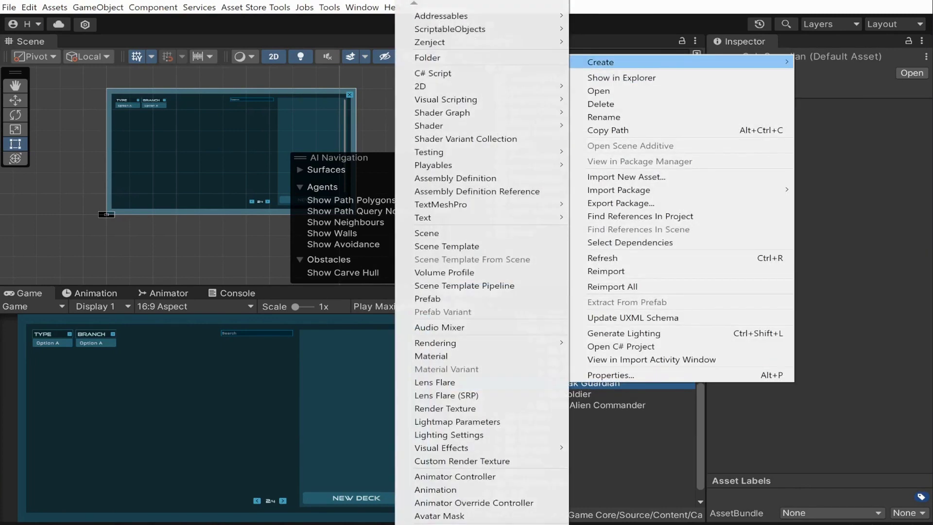
mouse_move(449, 29)
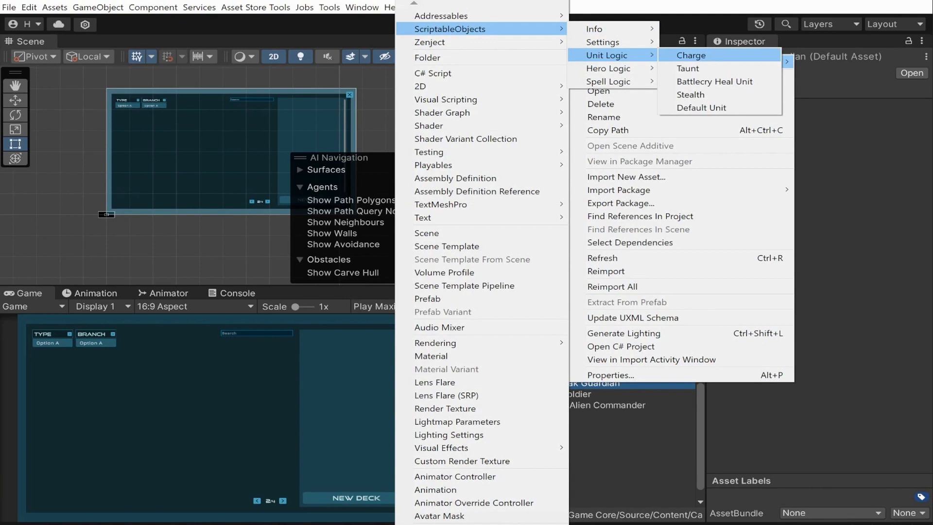
left_click(687, 68)
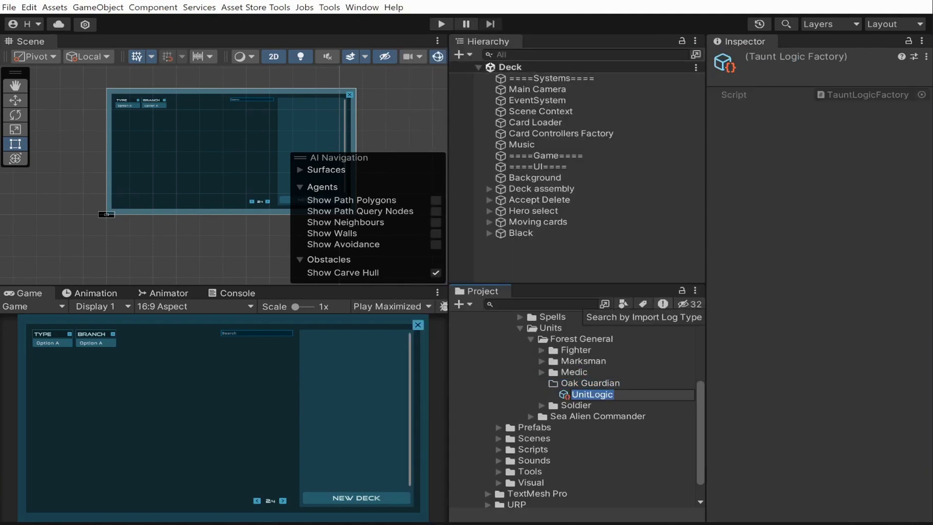
type("OakGu")
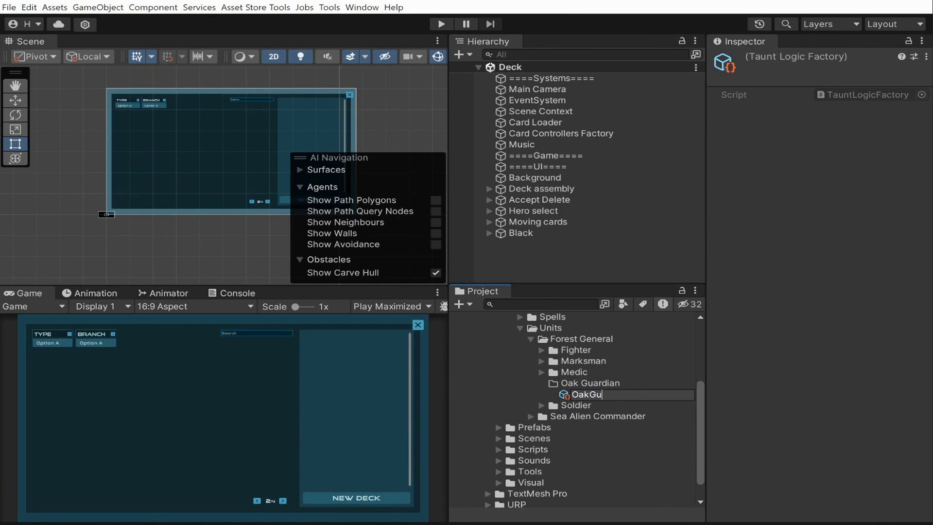
type("ardian_Logic")
key("Return")
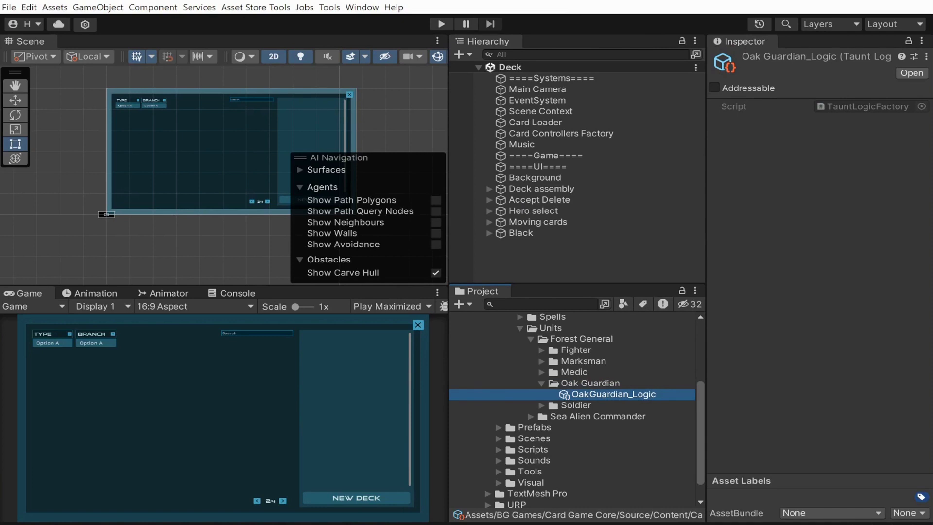
Step: Create a Unit info scriptable object in the Oak Guardian folder and name it Oak Guardian
right_click(571, 383)
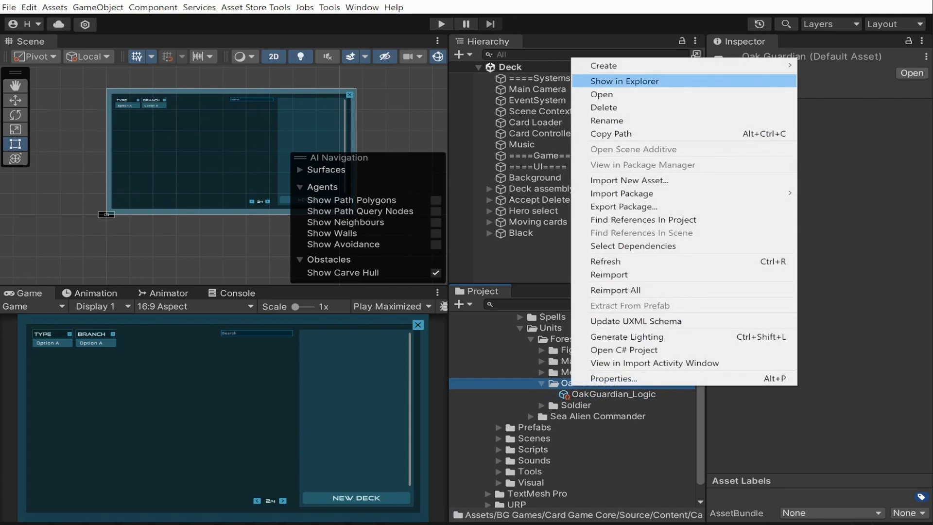
mouse_move(604, 65)
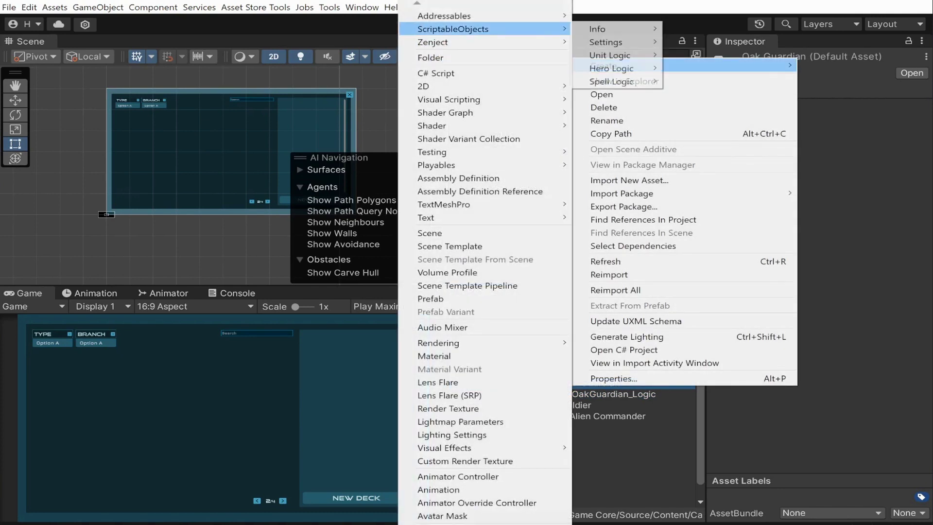
mouse_move(603, 29)
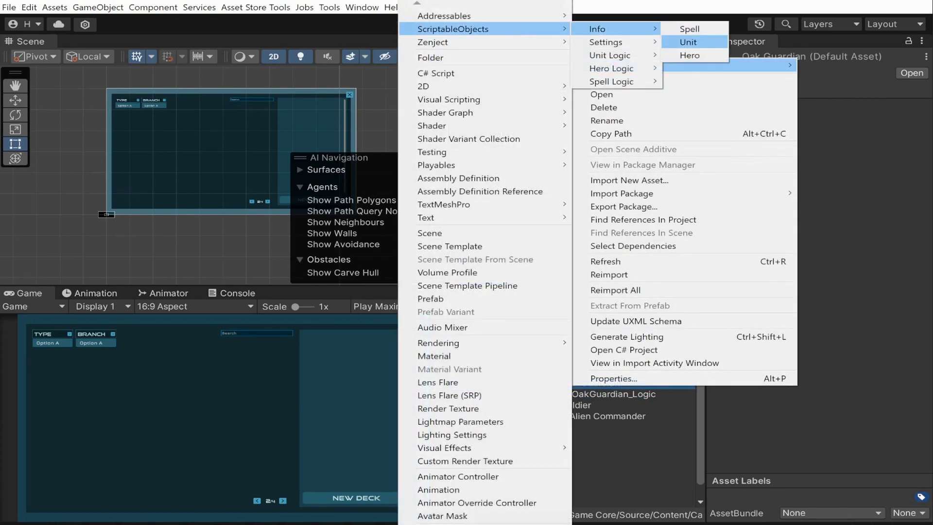
left_click(744, 40)
type("Oak Gu")
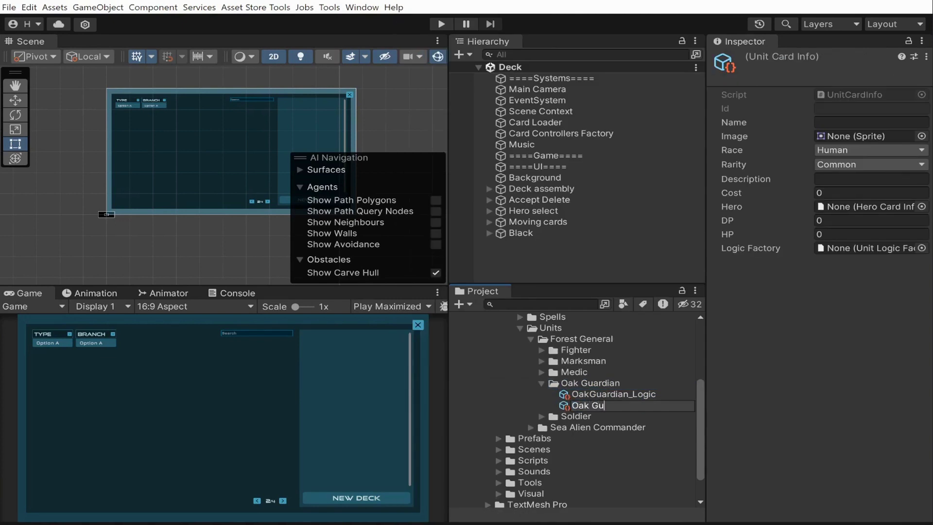
type("ardian")
key("Return")
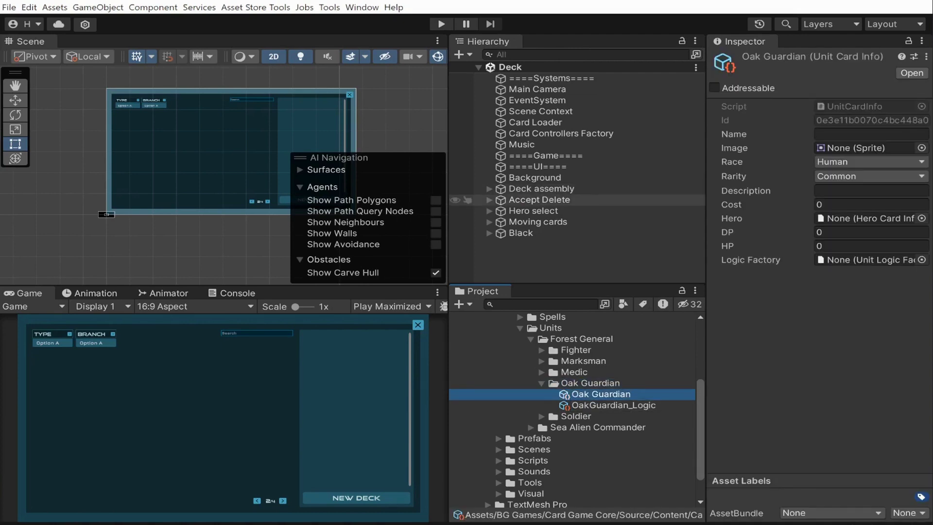
Step: Make the Oak Guardian card info addressable and replace its address with a copy of the card's Id
left_click_drag(705, 199, 638, 200)
left_click(646, 87)
right_click(817, 150)
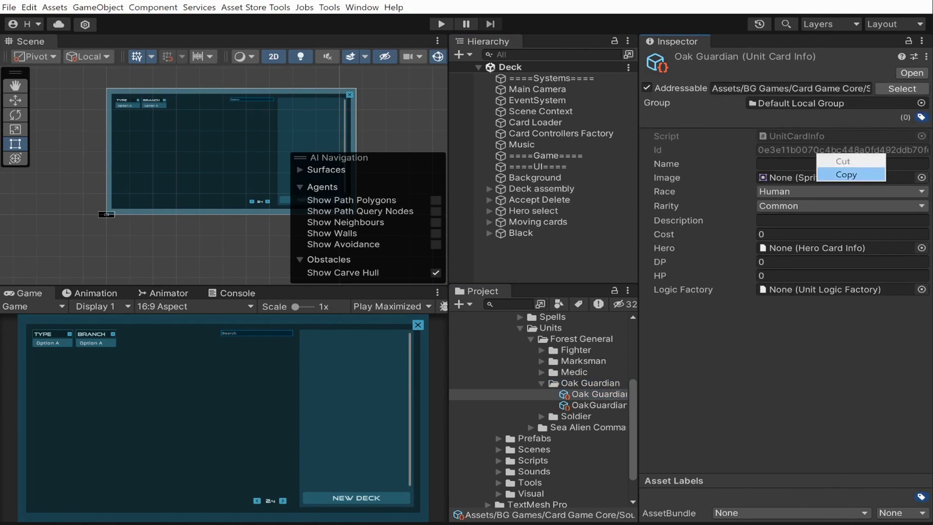
left_click(845, 174)
left_click(790, 88)
key("ctrl+v")
key("Return")
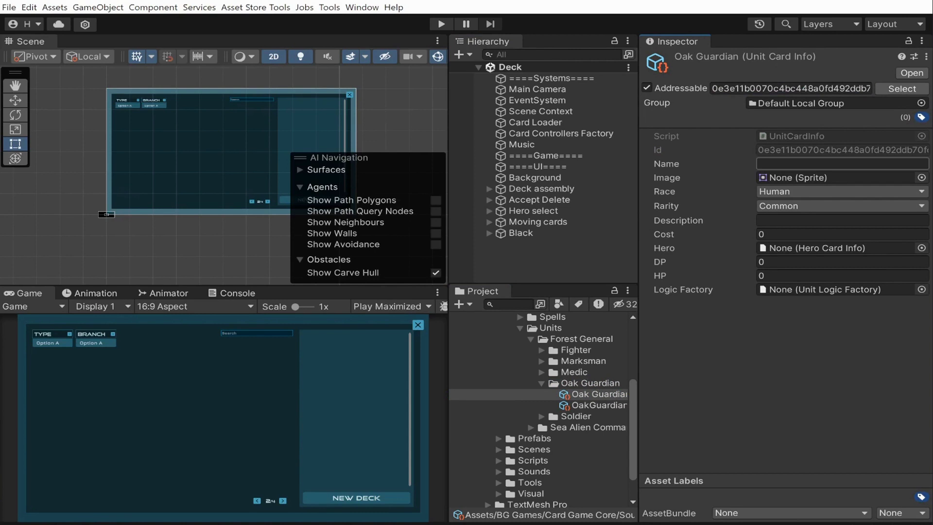
Step: Set the card's name to Oak Guardian and its image to HumanCardUnitPlaceholder
type("Oak Guardian")
left_click(921, 177)
type("HumanCard")
double_click(859, 238)
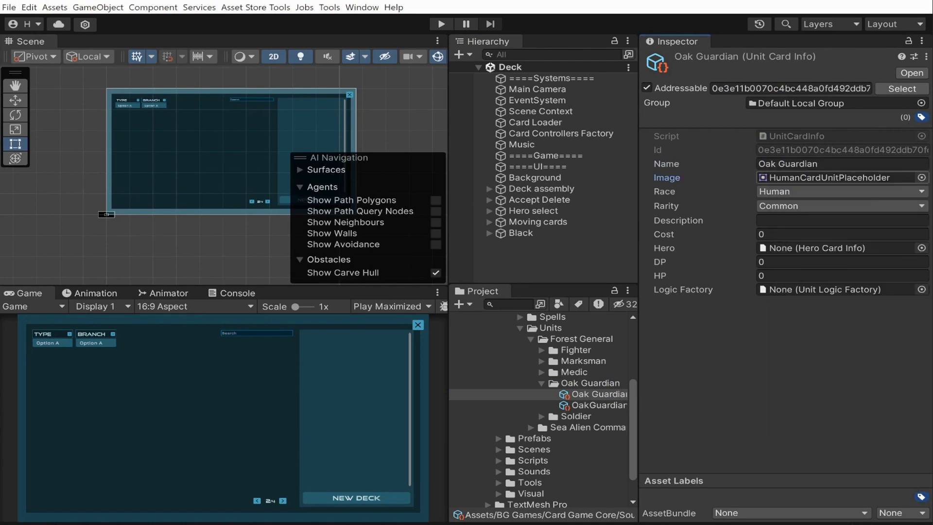
Step: Set the card's rarity to Epic, its description to Taunt and its cost to 5
left_click(841, 205)
left_click(802, 246)
key("Tab")
type("Taunt")
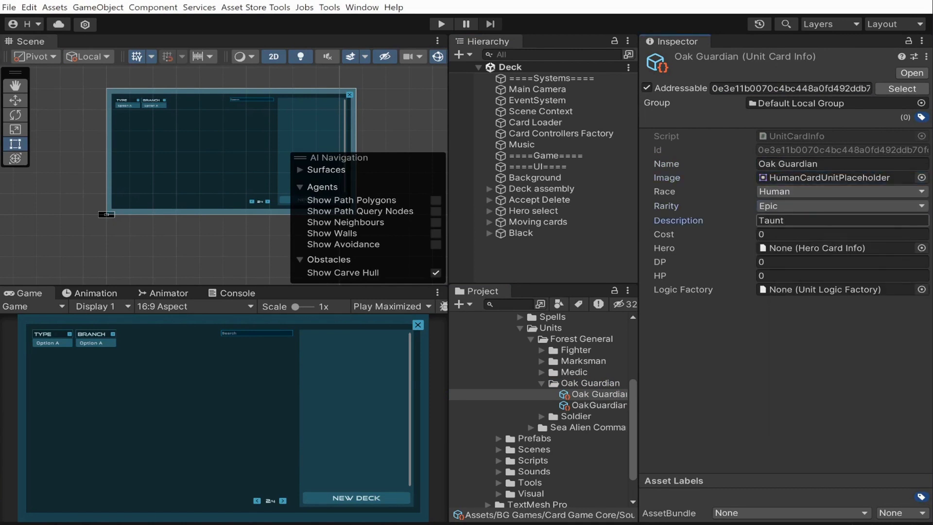
key("Tab")
type("5")
Step: Assign Forest General as the card's hero, set DP 3 and HP 5, and assign OakGuardian_Logic as the logic factory
left_click(921, 247)
double_click(828, 324)
left_click(841, 262)
type("35")
key("BackSpace")
key("Tab")
type("5")
key("Tab")
left_click_drag(597, 404, 834, 289)
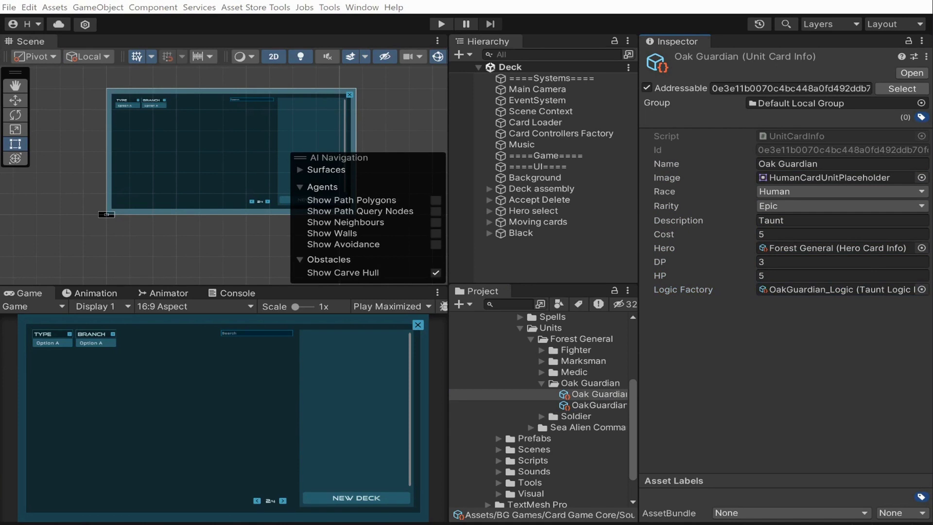
Step: Open the Addressables Groups window and expand the Human Cards group
left_click(361, 8)
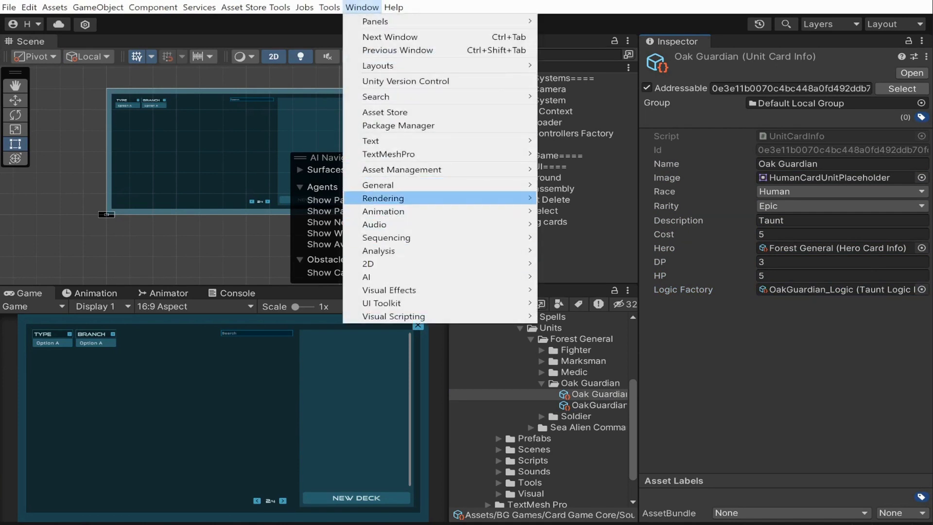
mouse_move(401, 170)
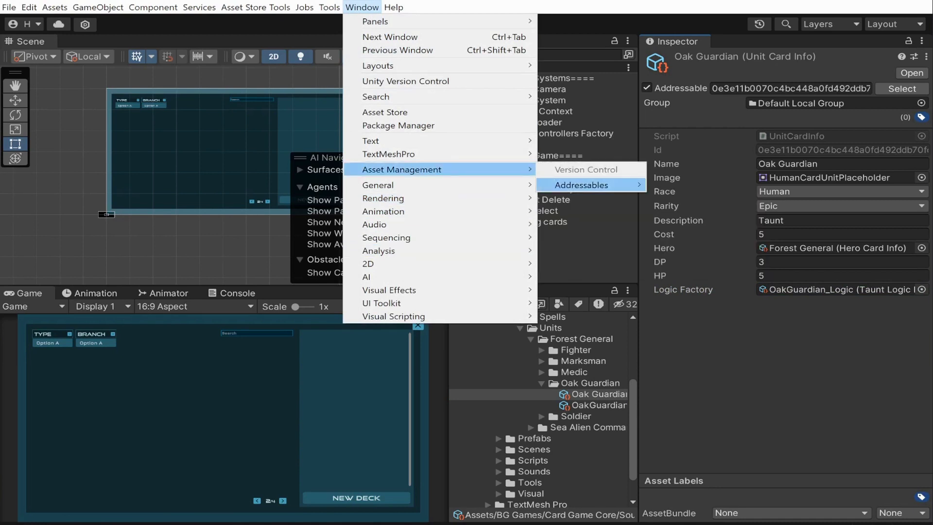
mouse_move(581, 185)
key("Return")
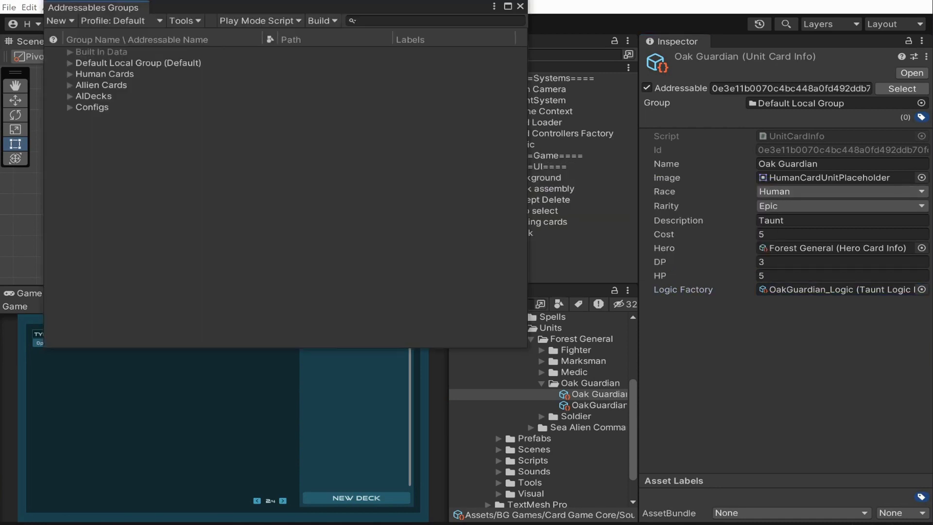
left_click(69, 73)
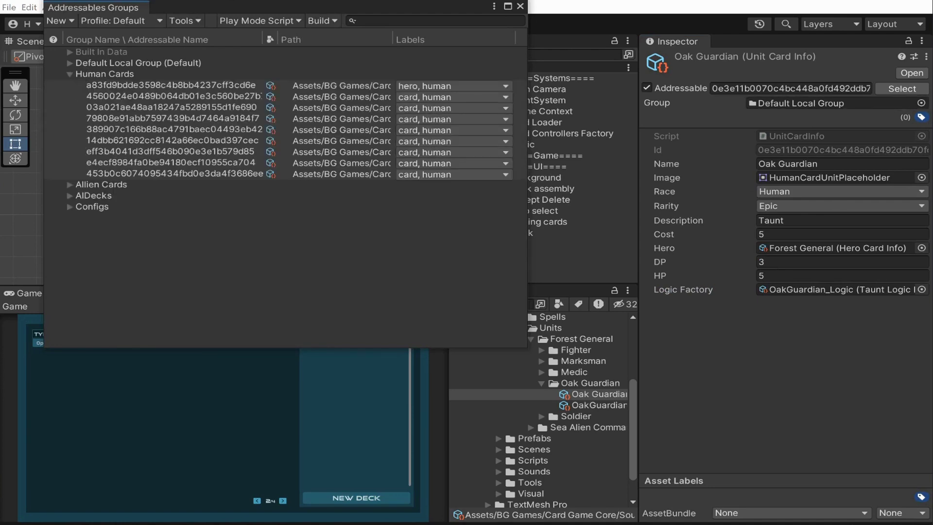
Step: Move the Oak Guardian card asset into the Human Cards addressables group
left_click(594, 405)
left_click(594, 394)
left_click_drag(594, 393, 104, 74)
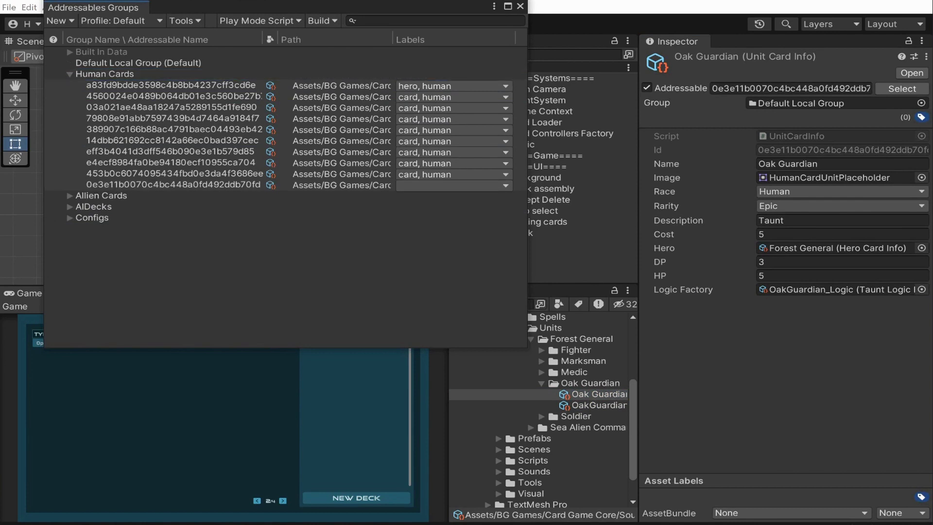
Step: Assign the human and card labels to the Oak Guardian addressable entry and collapse the Human Cards group
left_click(454, 185)
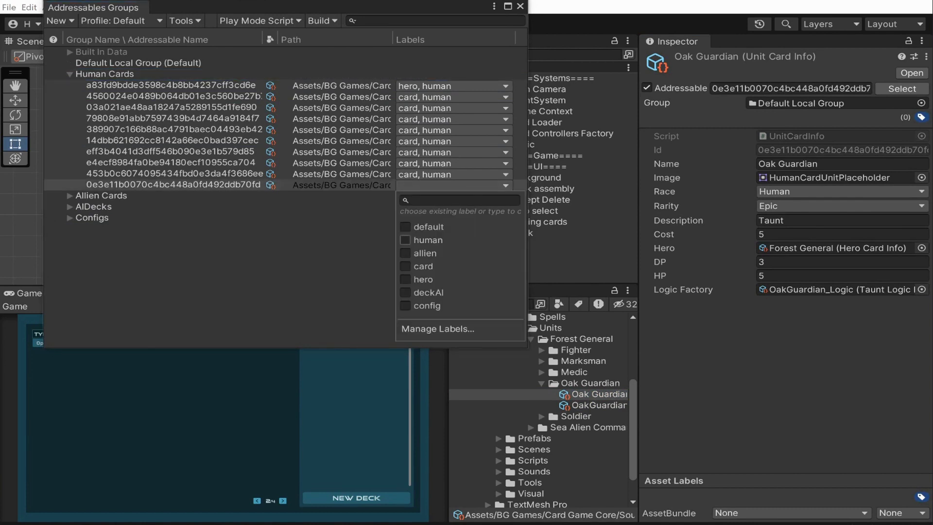
left_click(405, 239)
left_click(404, 266)
key("Escape")
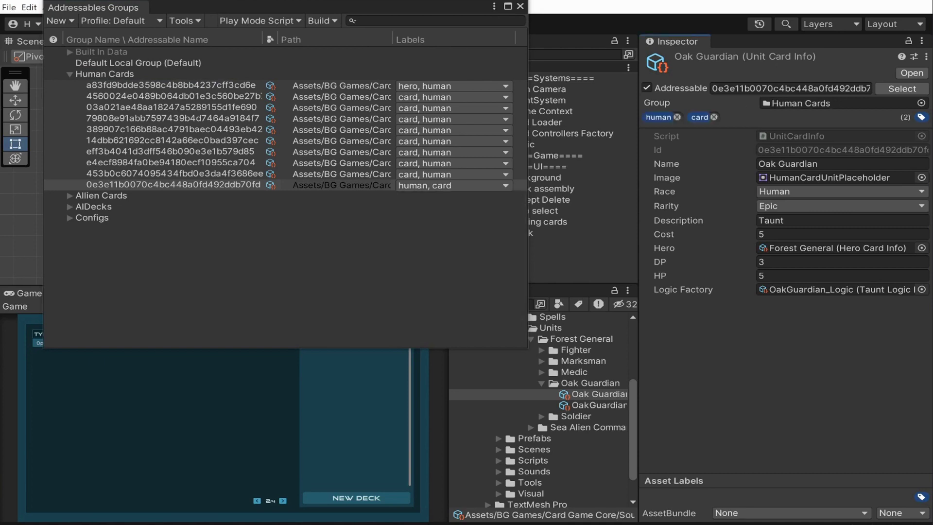
left_click(70, 73)
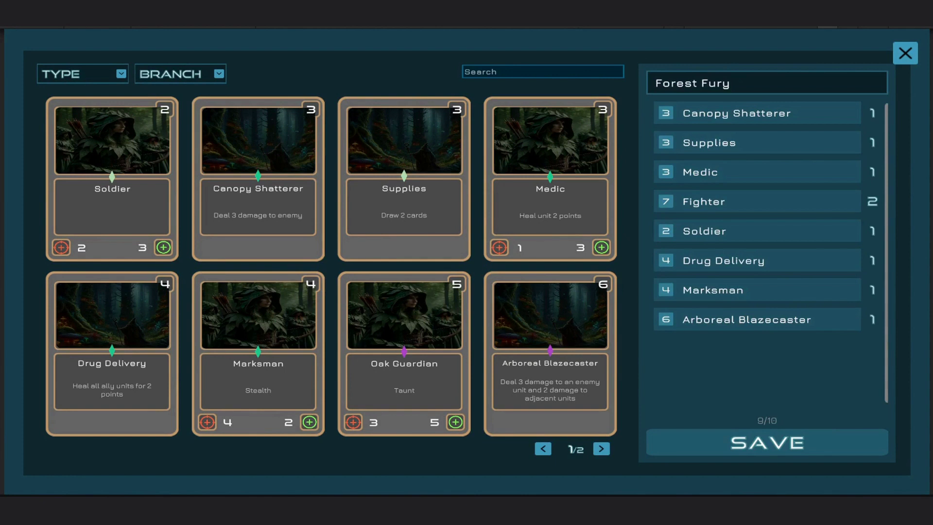
Step: Add the Oak Guardian card to the Forest Fury deck, review the deck, and exit the game from its main menu
left_click_drag(404, 354, 758, 340)
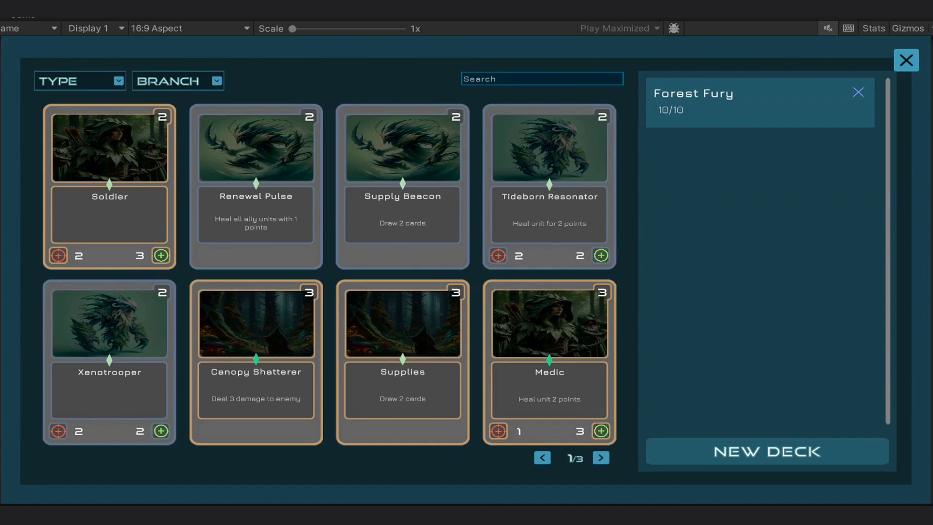
left_click(759, 102)
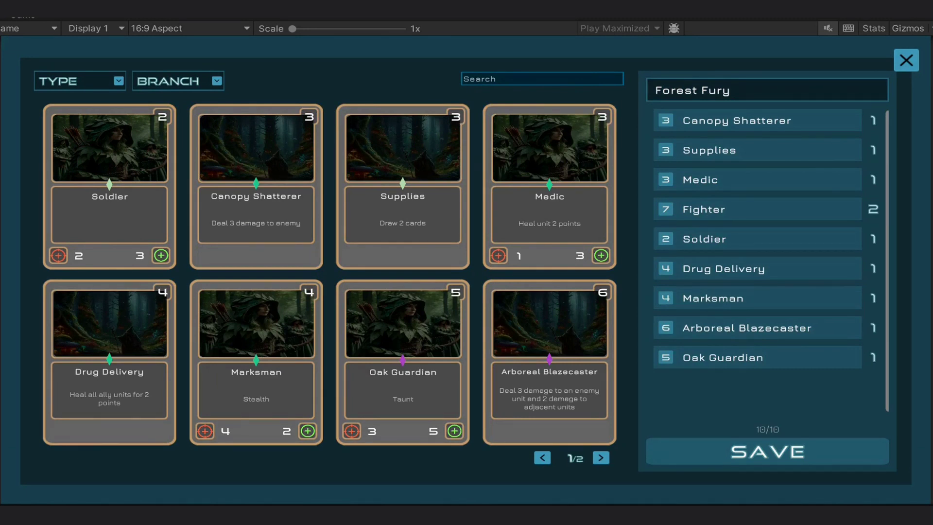
left_click(906, 60)
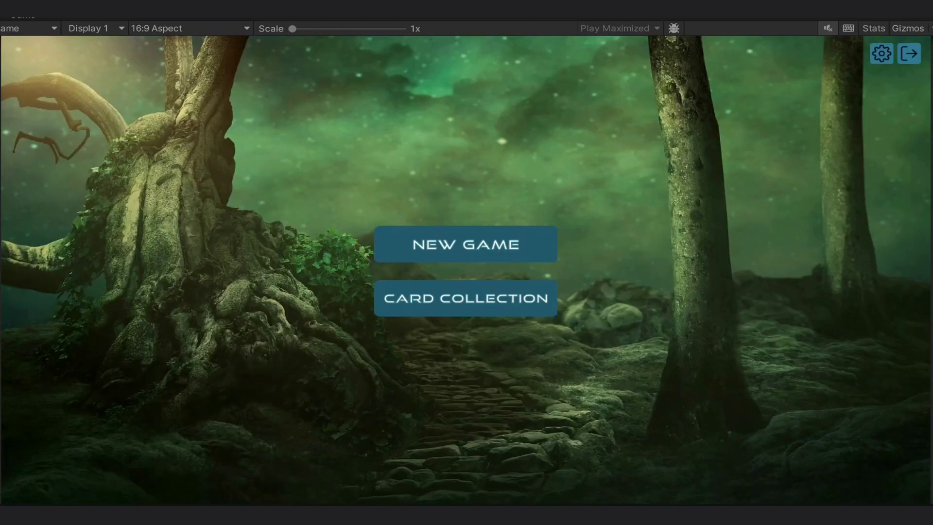
left_click(908, 53)
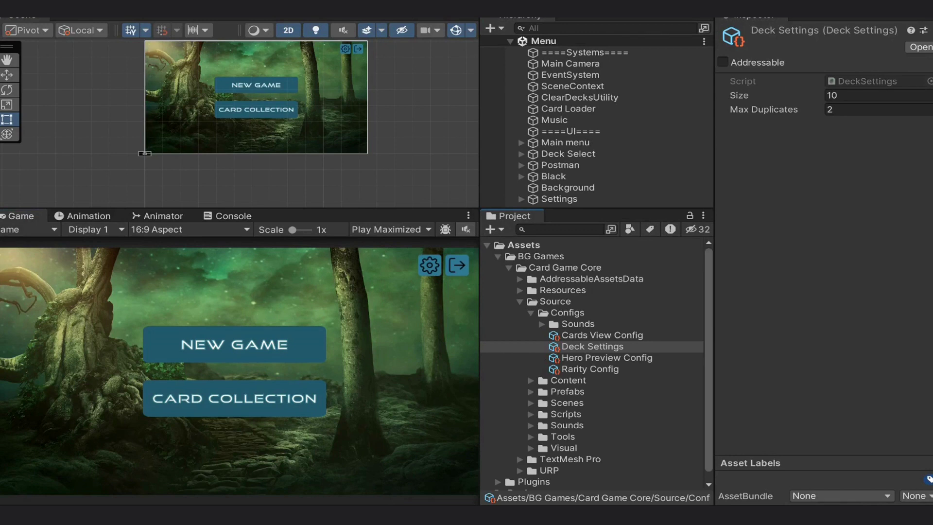
Step: Set the Deck Settings config to a size of 15 and a maximum of 3 duplicates
left_click(592, 346)
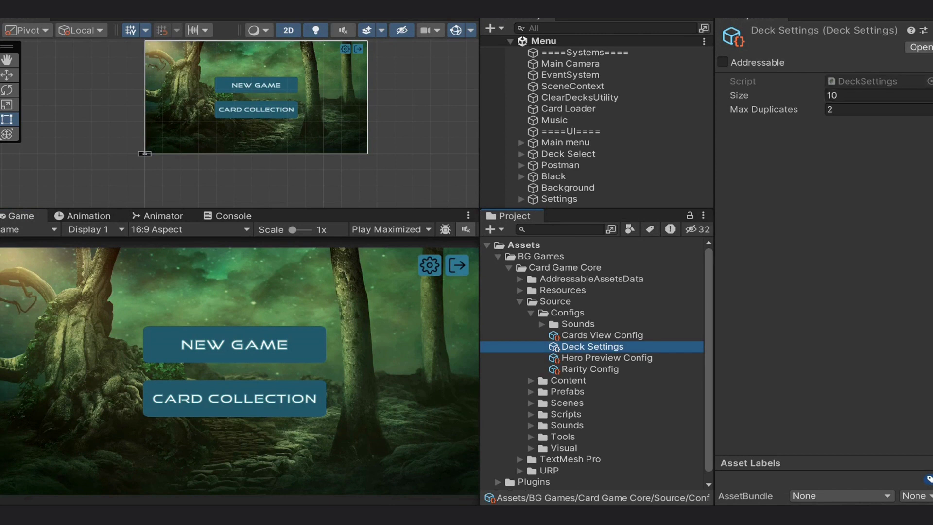
left_click(877, 95)
type("15")
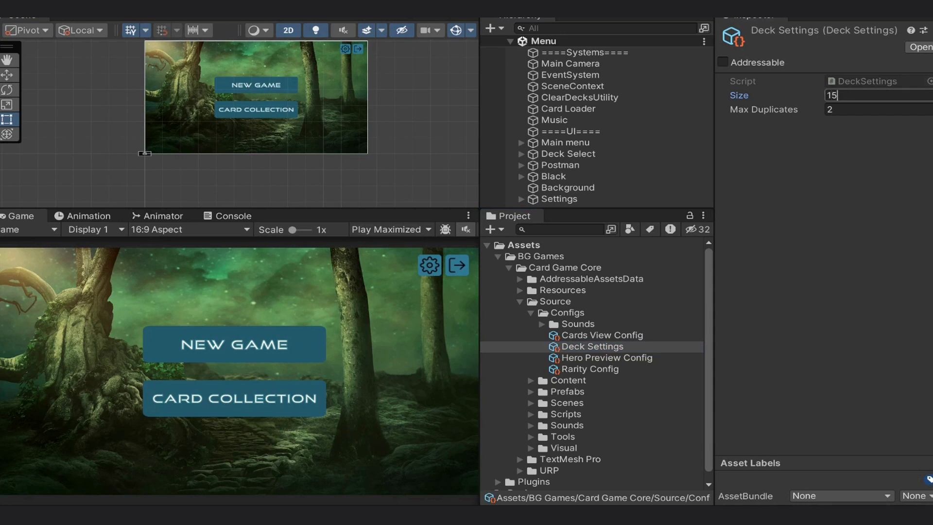
key("Tab")
type("3")
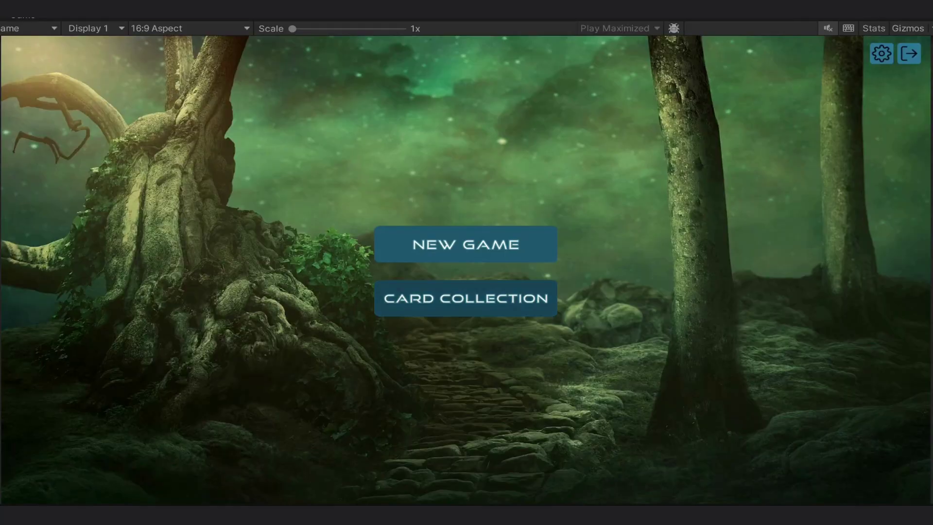
Step: Create a new deck with the Sea Alien Commander hero in the card collection, fill it with 15 cards and save it
left_click(466, 298)
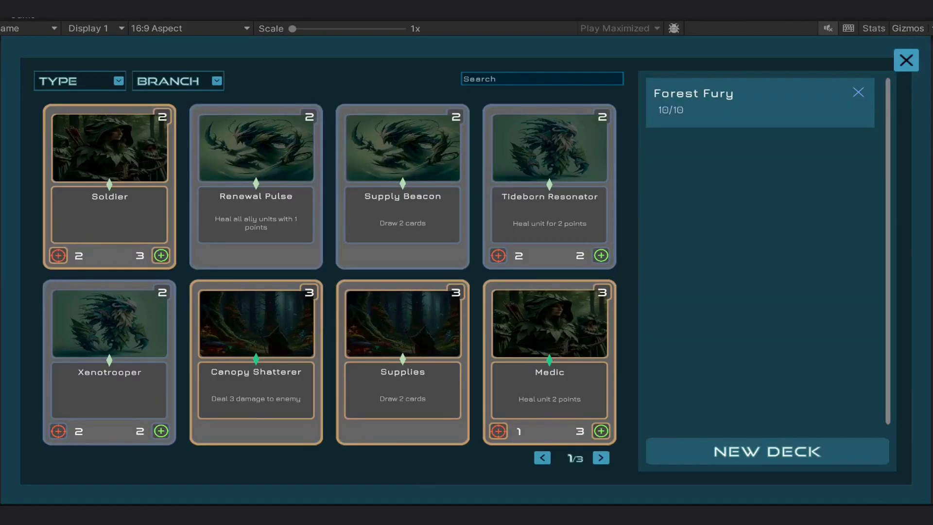
left_click(767, 450)
left_click(391, 178)
left_click(751, 401)
left_click_drag(549, 362, 729, 326)
left_click(766, 450)
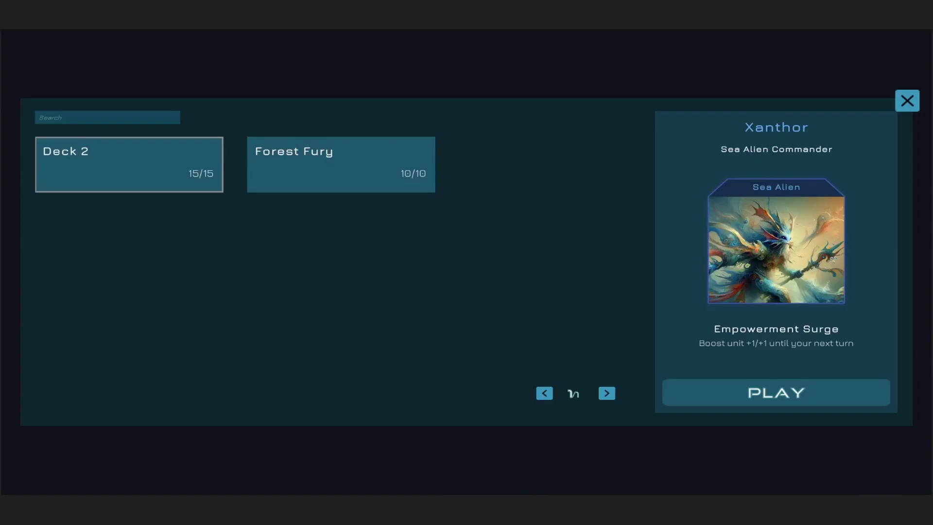
Step: Start a match with the Forest Fury deck and redraw Supplies and Medic from the starting hand
left_click(341, 164)
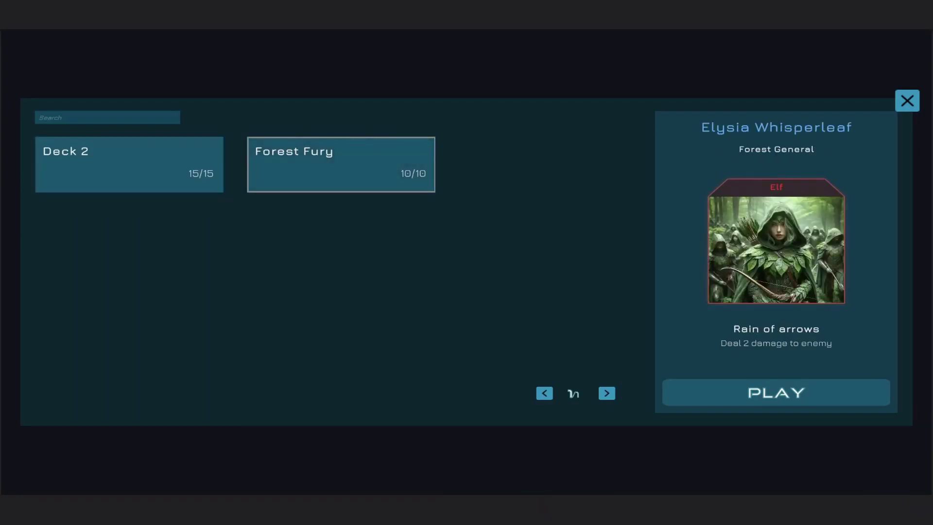
left_click(775, 392)
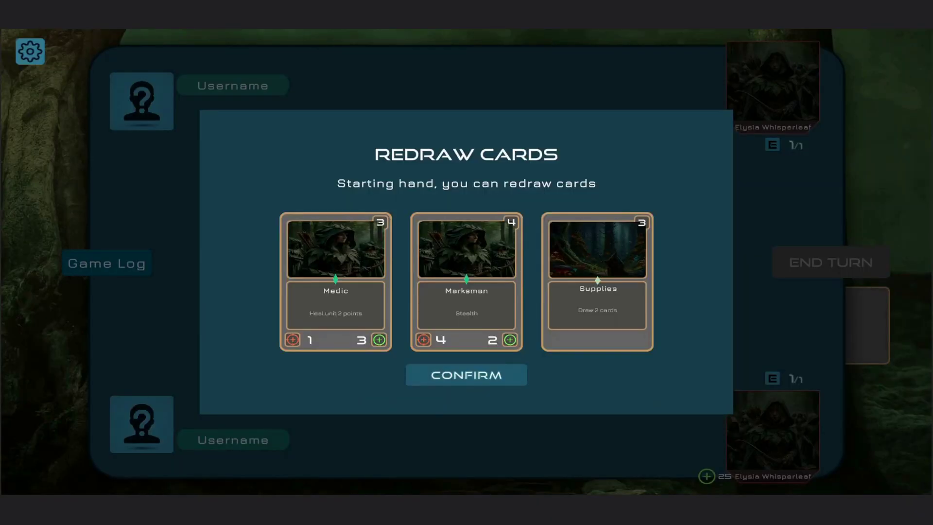
left_click(597, 281)
left_click(335, 280)
left_click(466, 374)
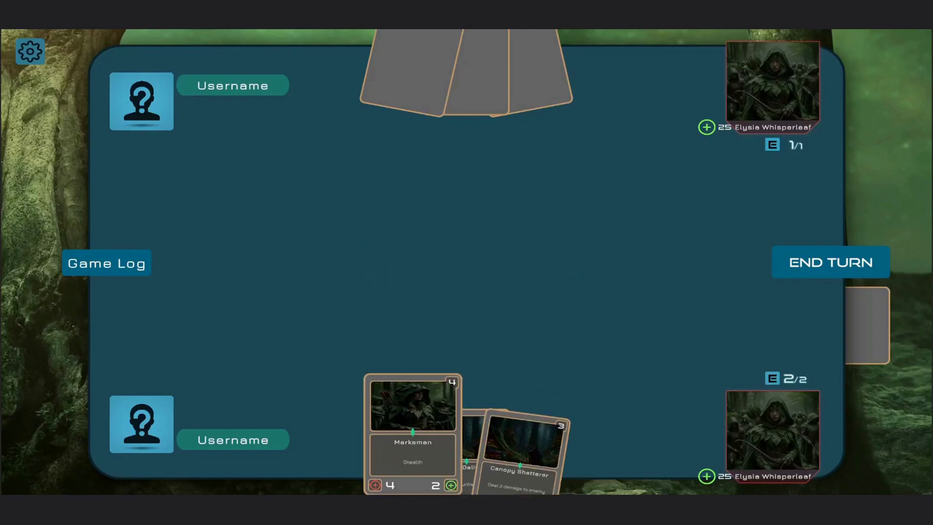
Step: Pass the first turn, then open the game log, play the Supplies card and end the second turn
left_click(830, 261)
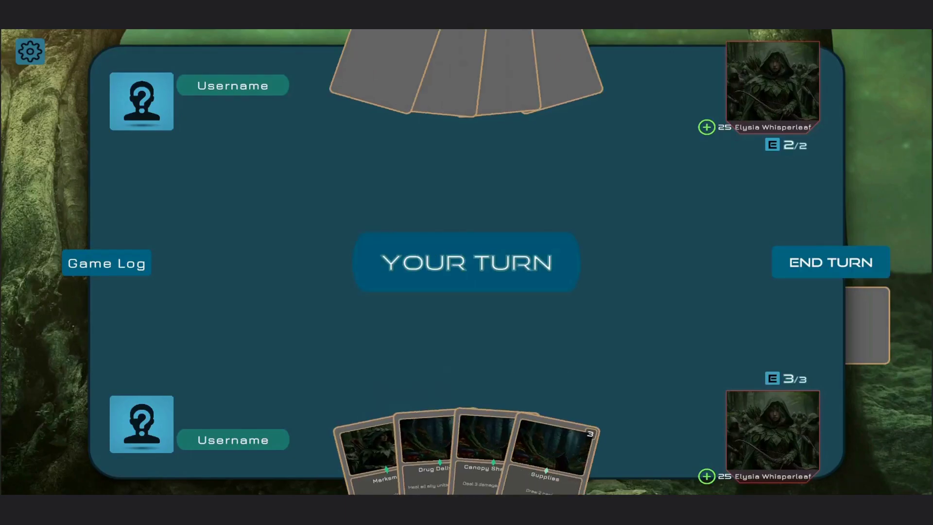
left_click(106, 263)
mouse_move(489, 437)
left_mouse_down()
mouse_move(474, 312)
mouse_move(491, 432)
left_mouse_up()
left_click_drag(547, 438, 526, 326)
left_click(830, 261)
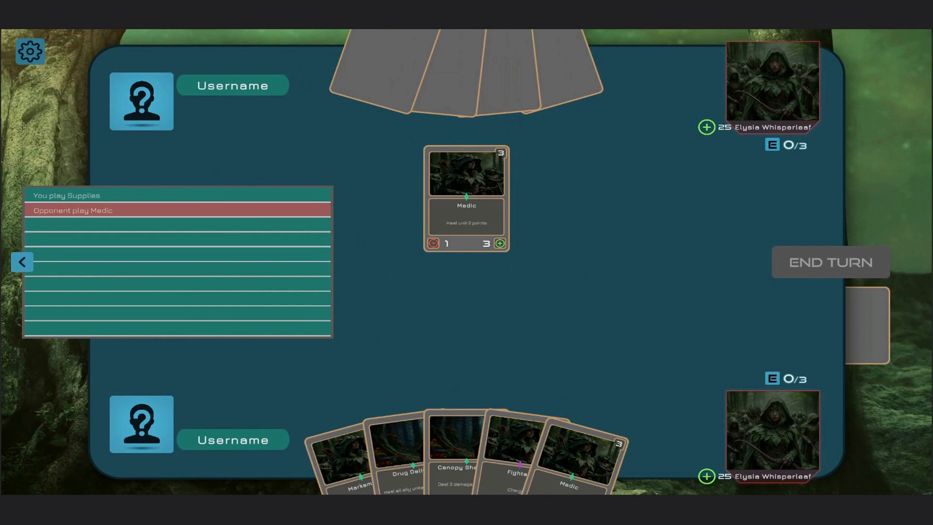
Step: Use Rain of arrows on the opponent's Medic, and play the Marksman on the following turn, ending both turns
left_click(21, 262)
left_click_drag(758, 417, 468, 181)
left_click(830, 262)
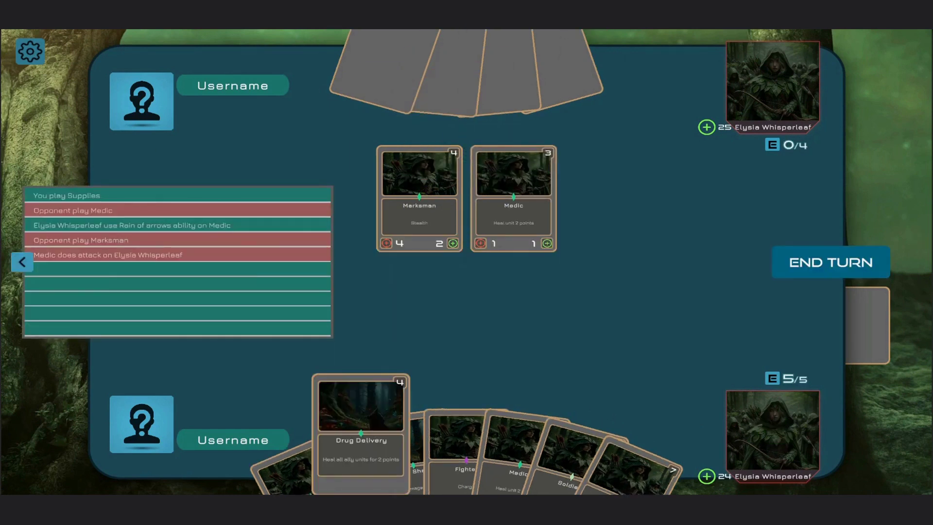
left_click_drag(311, 434, 437, 335)
left_click(830, 262)
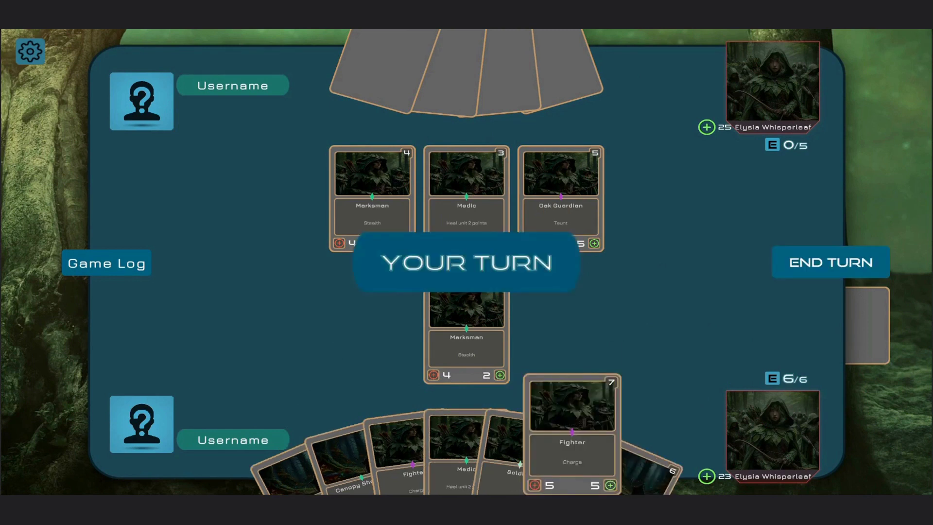
Step: Play the Soldier, attack the opponent's Oak Guardian with the Marksman, and use Rain of arrows on the opposing Marksman
left_click_drag(520, 428, 514, 330)
left_click_drag(413, 316, 536, 193)
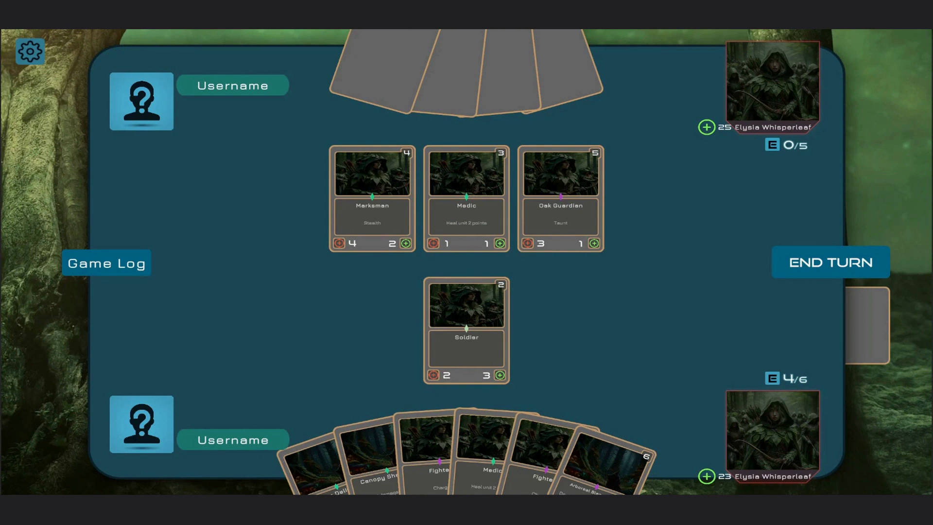
left_click_drag(773, 430, 372, 191)
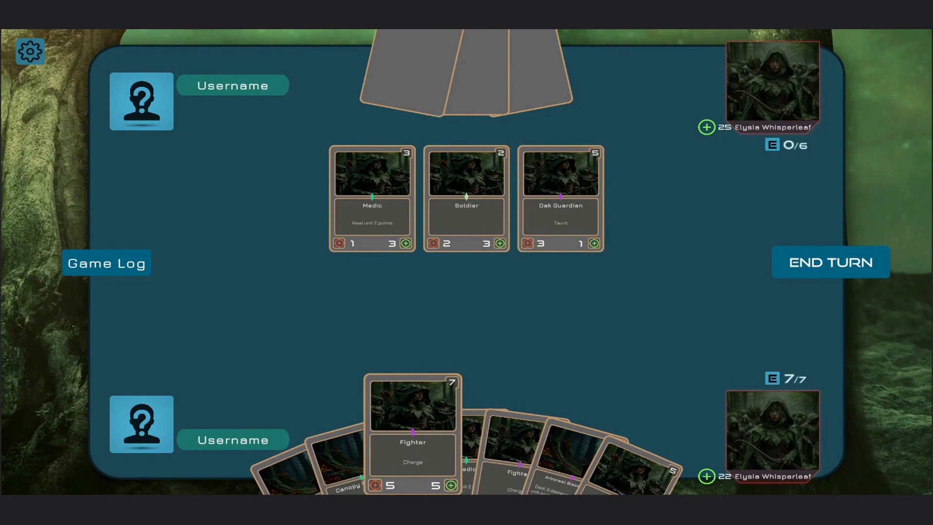
Step: Play the Fighter card onto the board and end the turn
left_click_drag(412, 432, 466, 330)
left_click(830, 262)
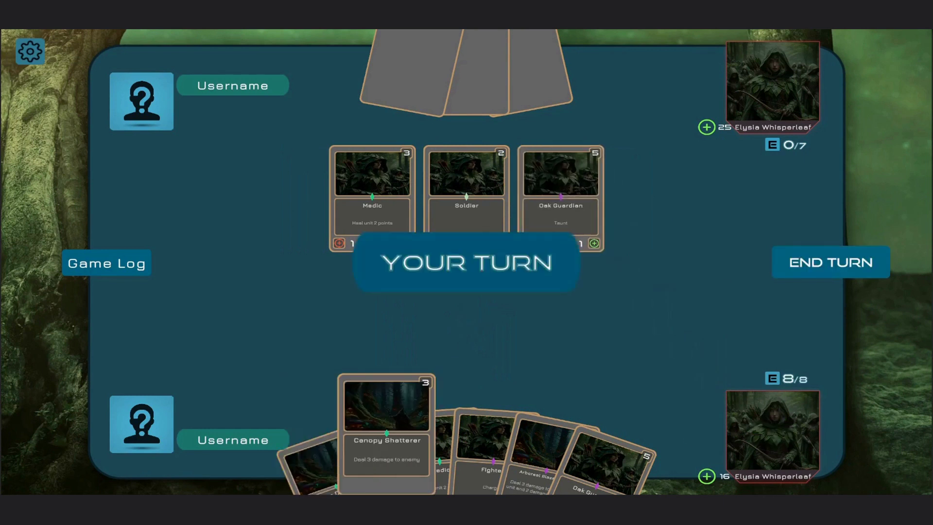
Step: Cast Canopy Shatterer on the opponent's Soldier, check the game log, play Oak Guardian and end the turn
left_click_drag(386, 427, 466, 194)
left_click(106, 262)
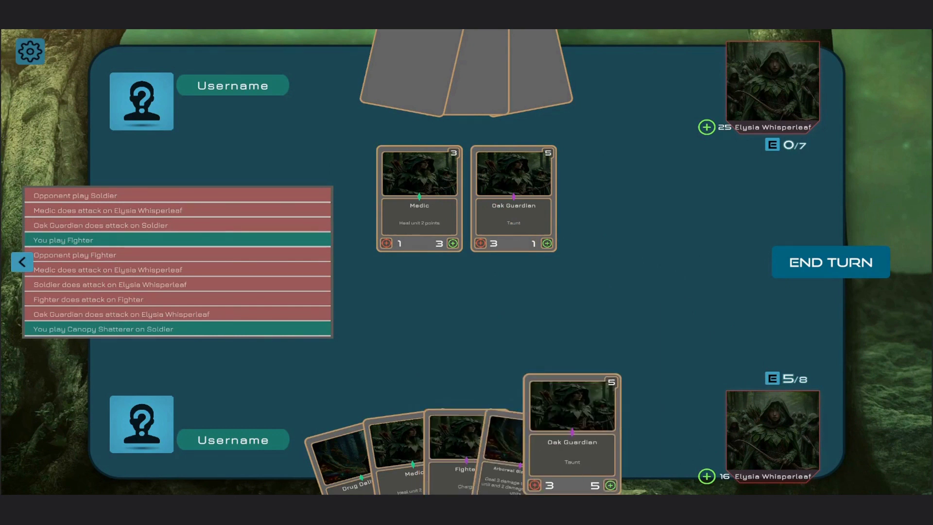
left_click_drag(573, 437, 467, 331)
left_click(830, 262)
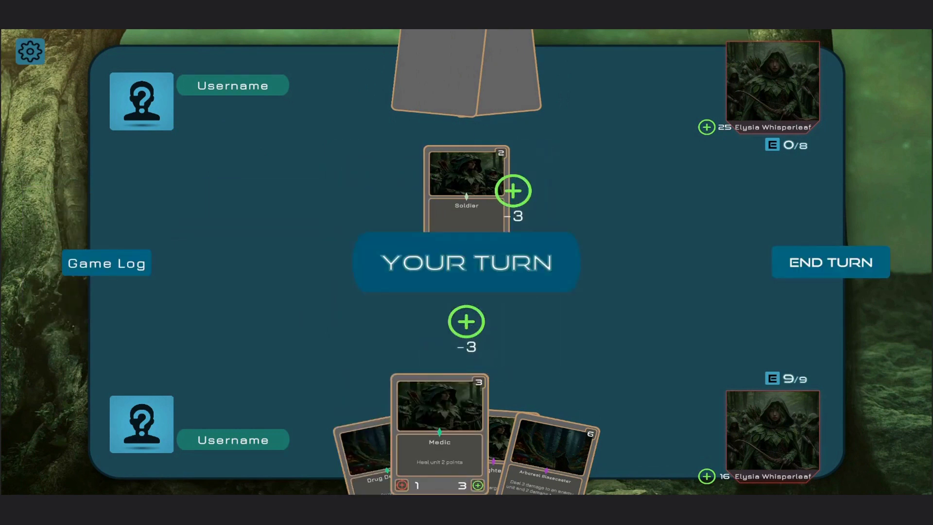
Step: Play the second Fighter and use the hero's Rain of arrows ability on the opponent's Soldier
left_click_drag(495, 437, 466, 331)
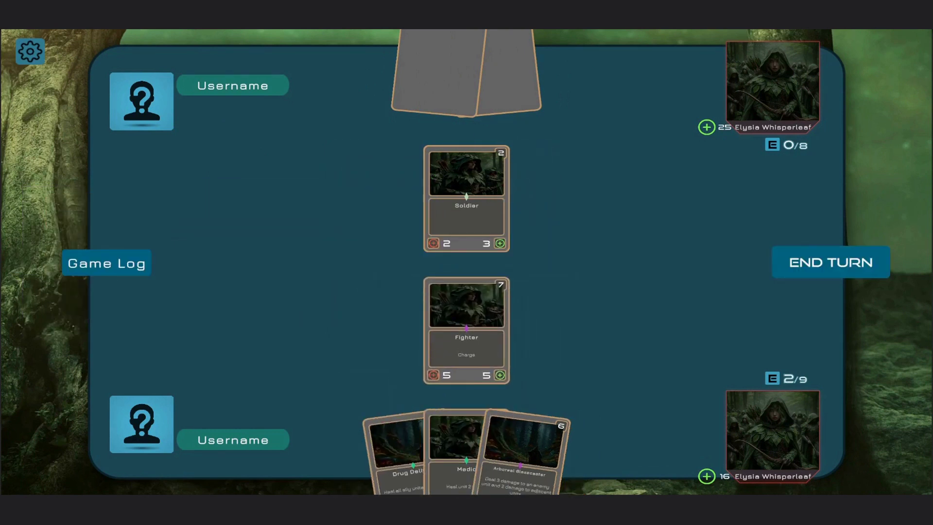
left_click_drag(765, 425, 460, 183)
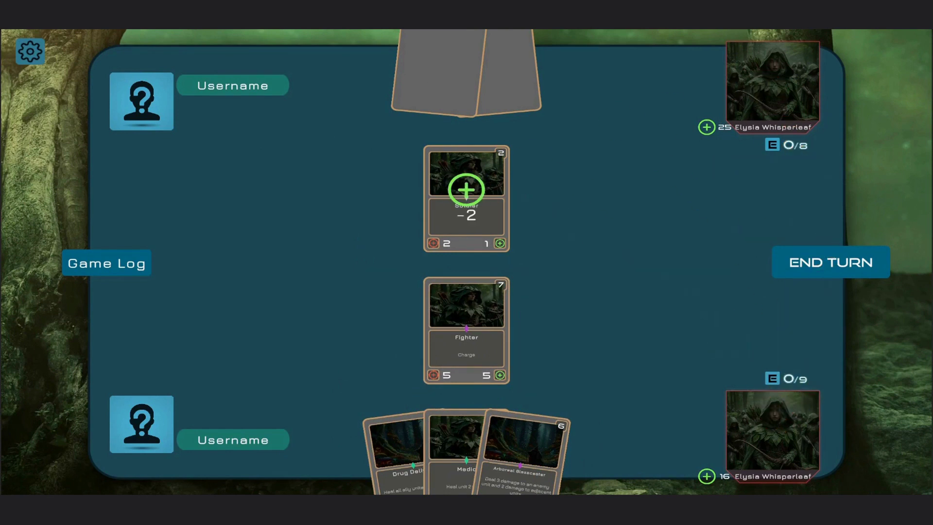